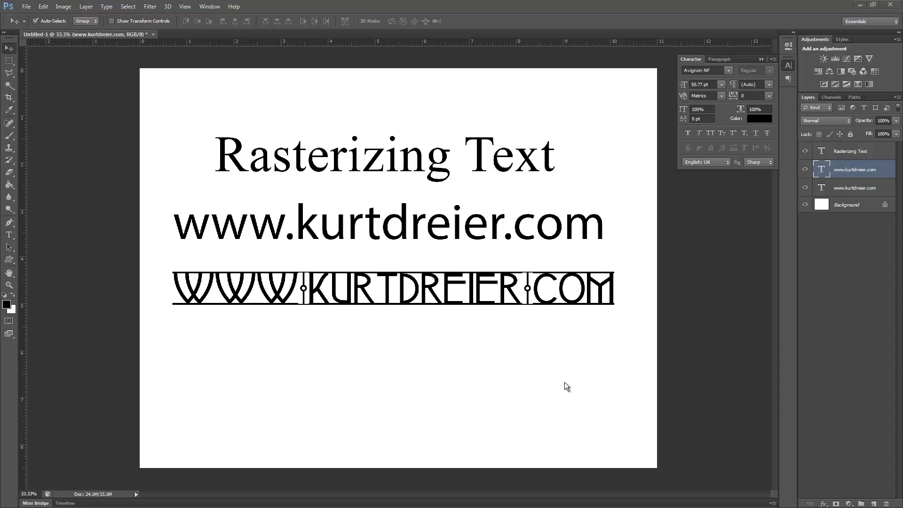
Step: Replace the domain ending of the decorative-font web address with ORG and commit the text edit
click(517, 414)
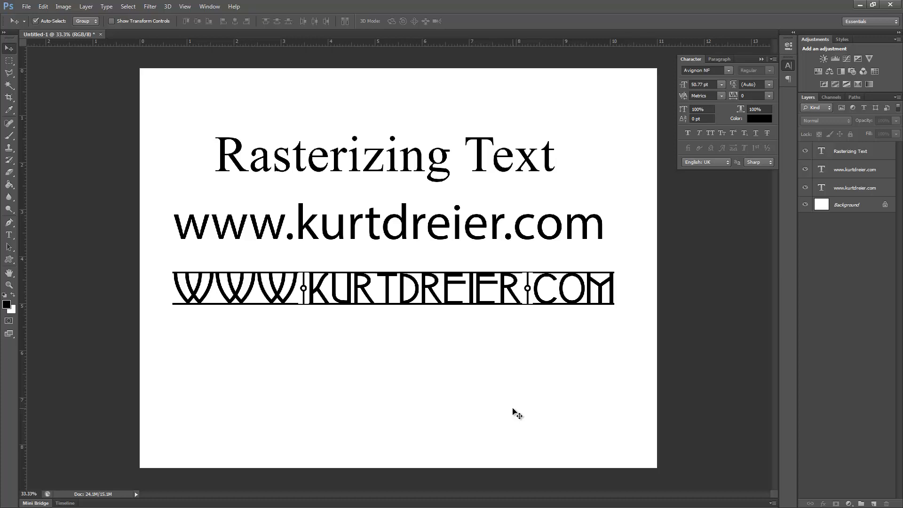
click(807, 169)
click(806, 170)
double_click(820, 168)
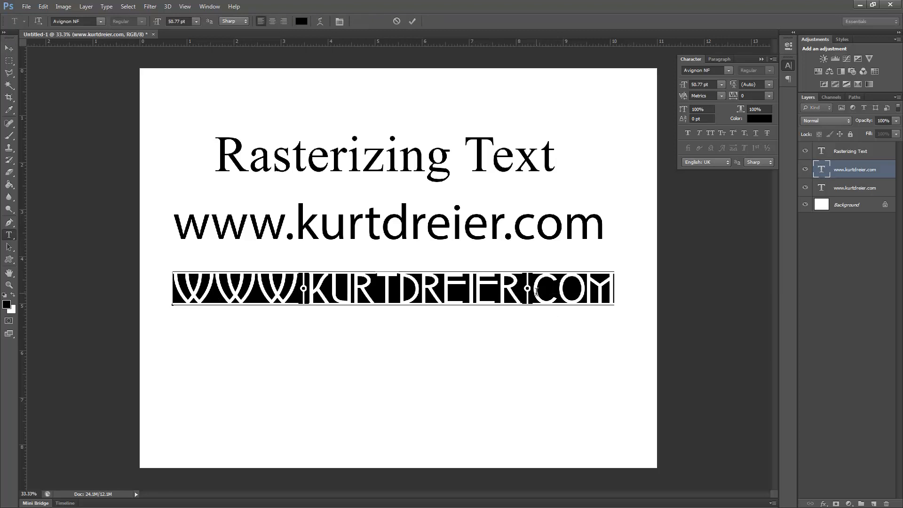
drag(536, 291, 612, 288)
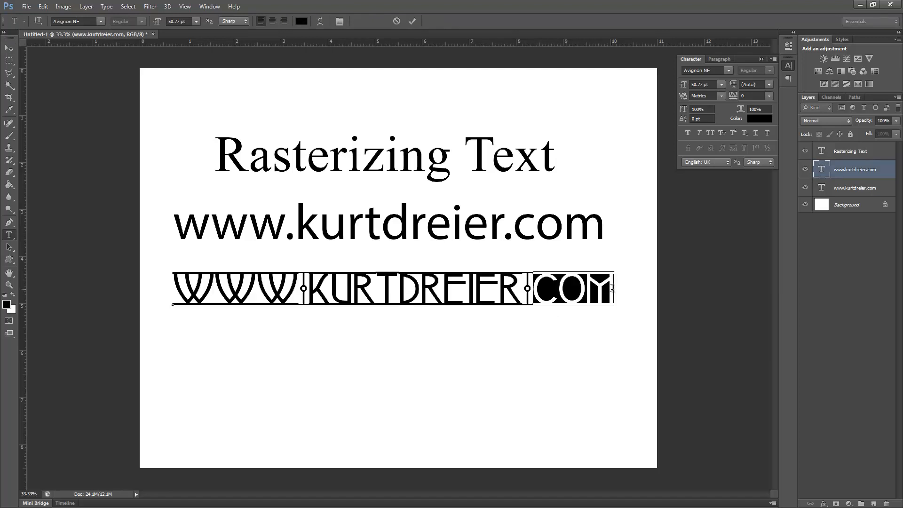
text(ORG)
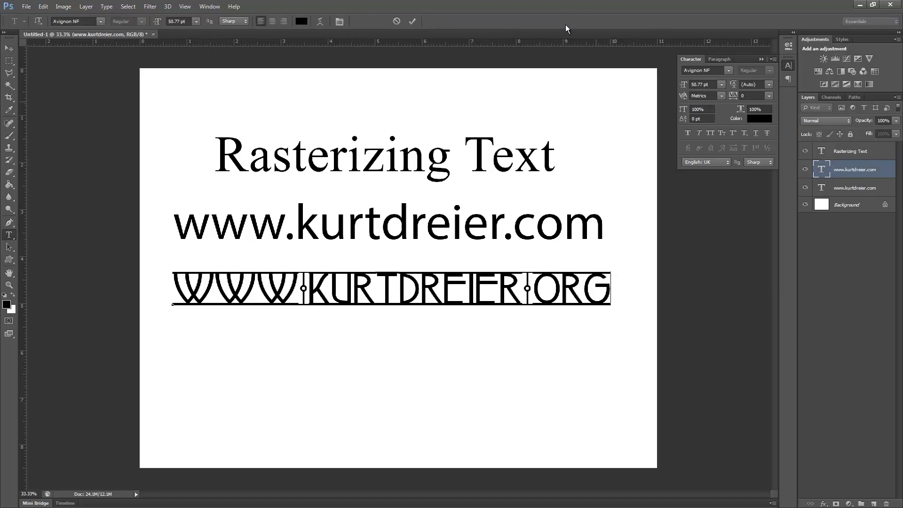
click(411, 21)
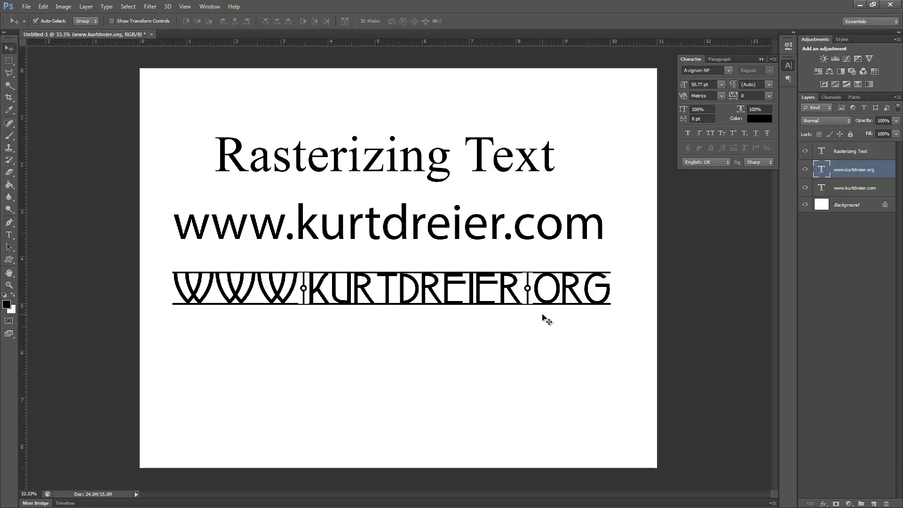
Step: Open the decorative web address text for editing to view its type options, and close it without changes
double_click(821, 169)
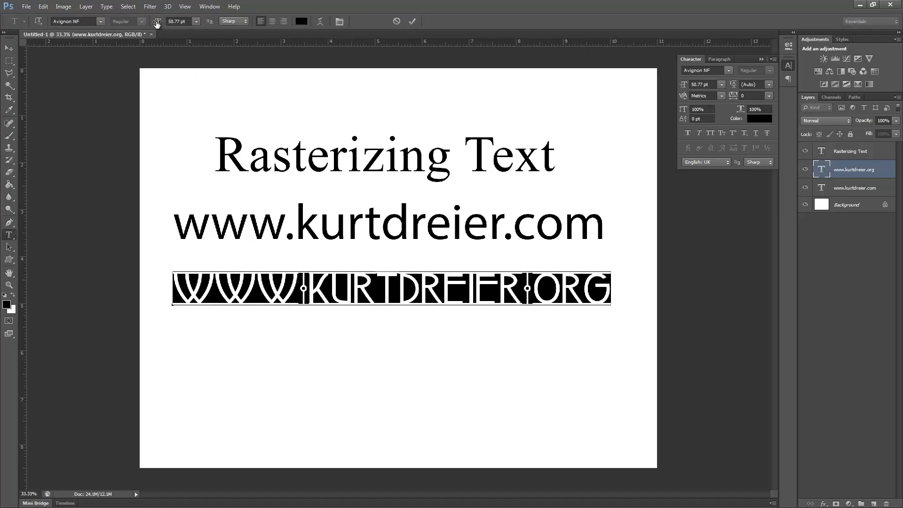
drag(157, 24, 156, 25)
click(414, 21)
key(v)
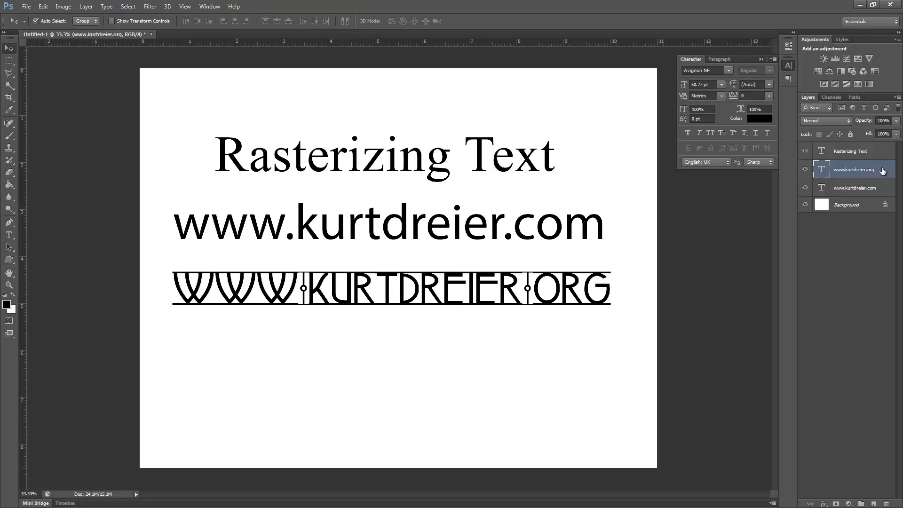
Step: Rasterize the decorative web address type layer
right_click(883, 171)
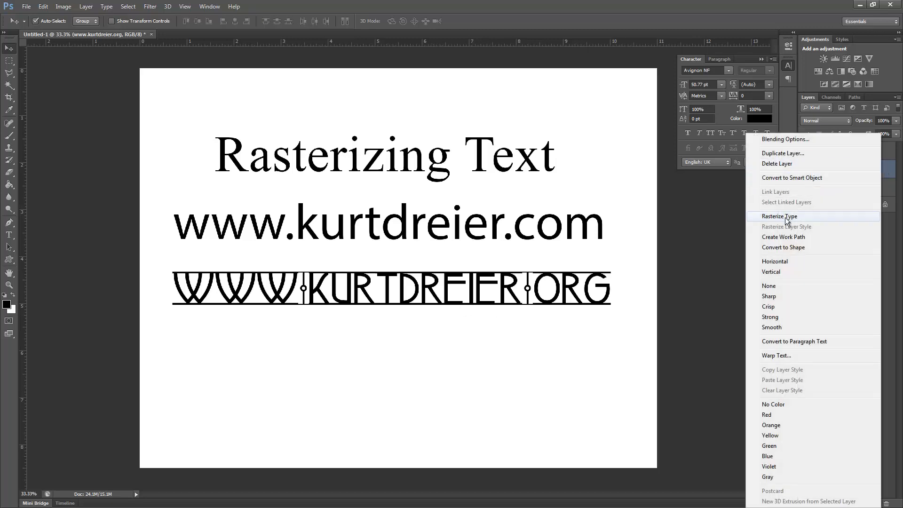
click(787, 217)
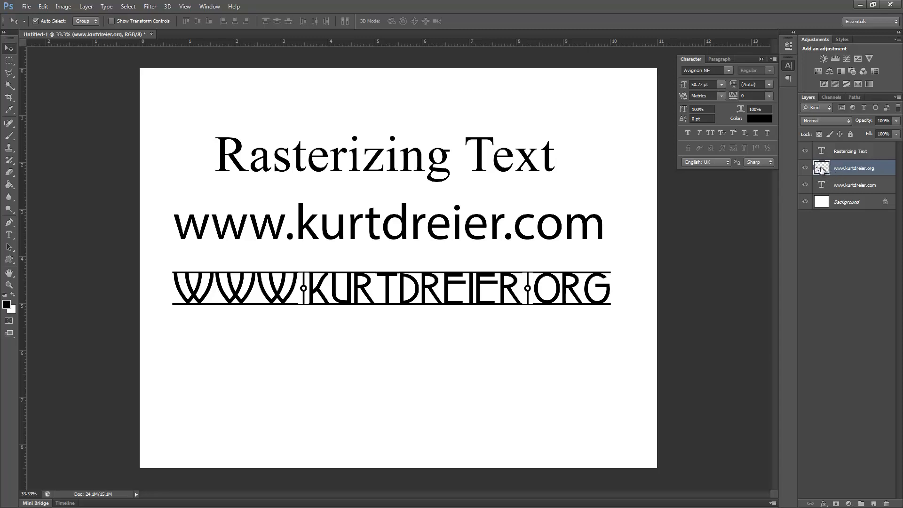
key(h)
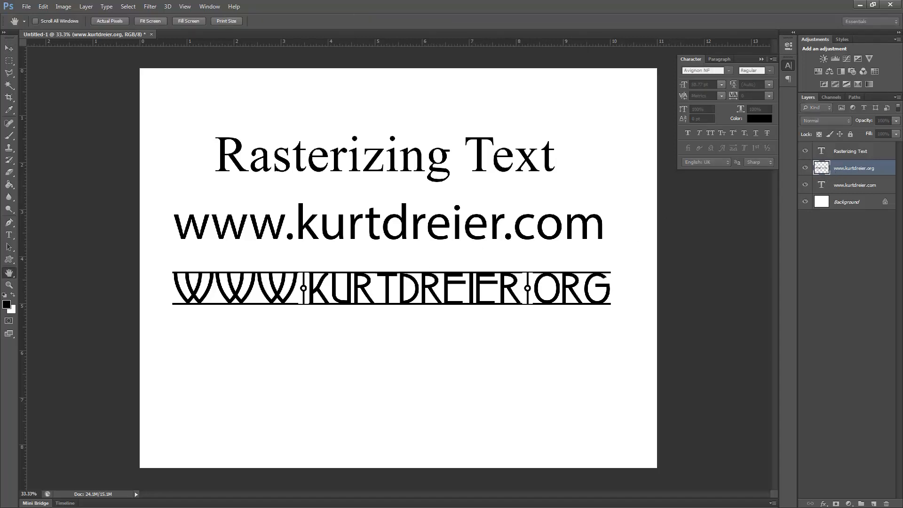
key(v)
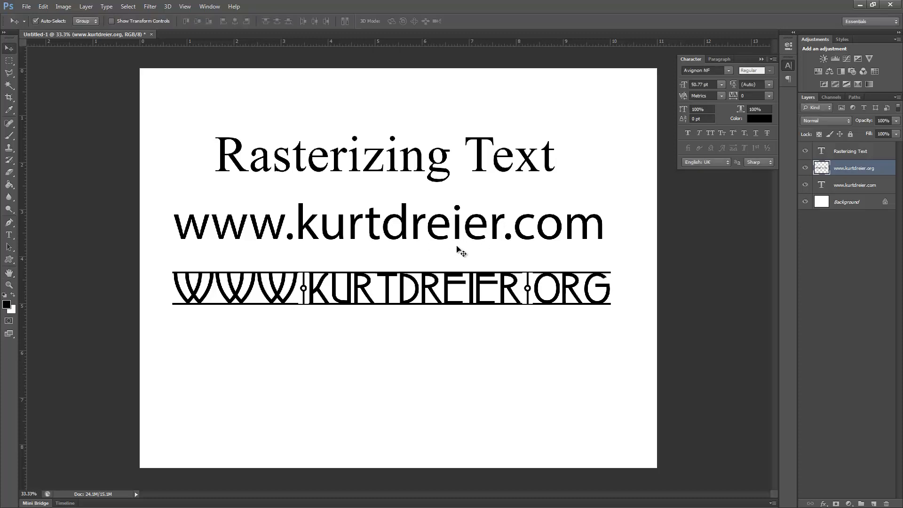
Step: Compare opening the Myriad Pro web address text for editing with trying to open the rasterized layer's text, closing the Layer Style options without changes
double_click(821, 187)
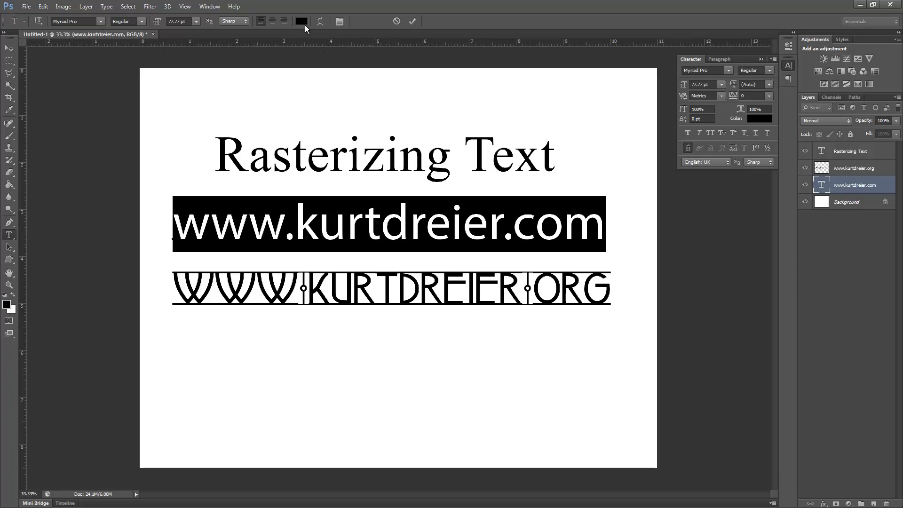
click(822, 170)
double_click(859, 170)
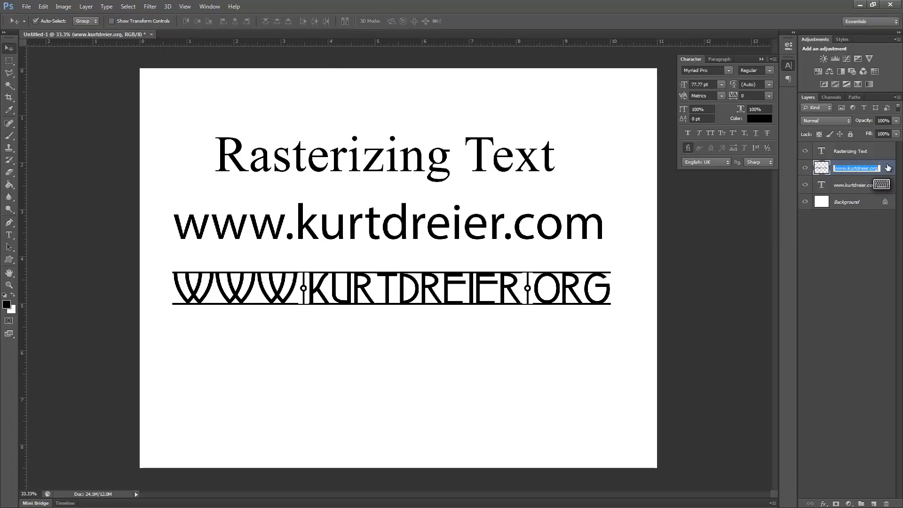
key(Return)
key(h)
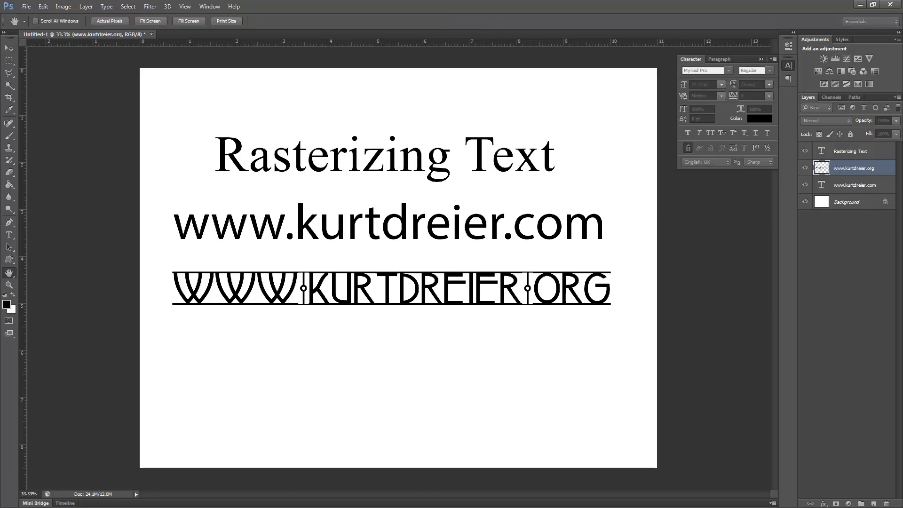
drag(1, 188, 586, 207)
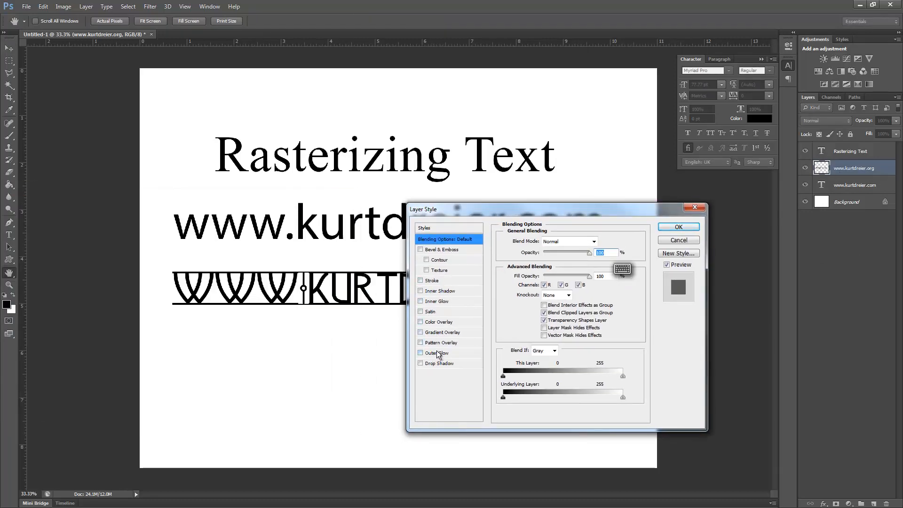
click(694, 208)
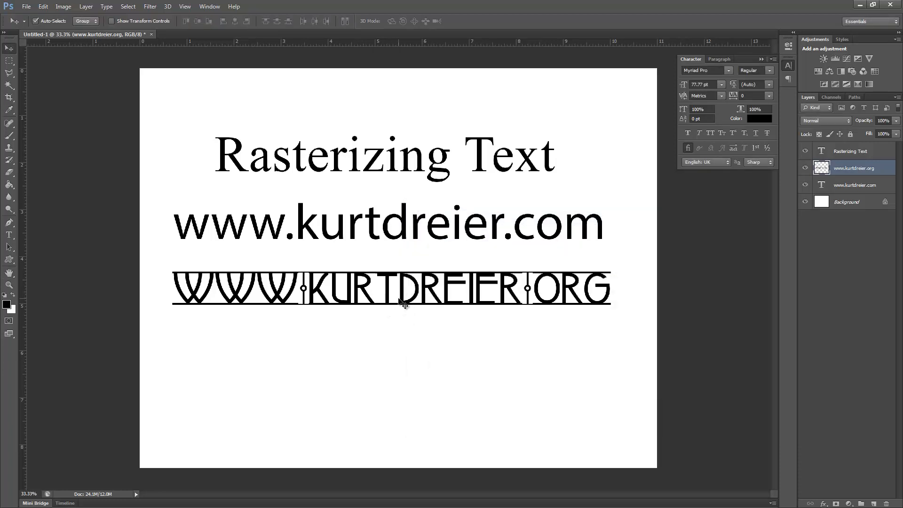
Step: Review which layer and type commands are available for the rasterized web address layer
right_click(883, 173)
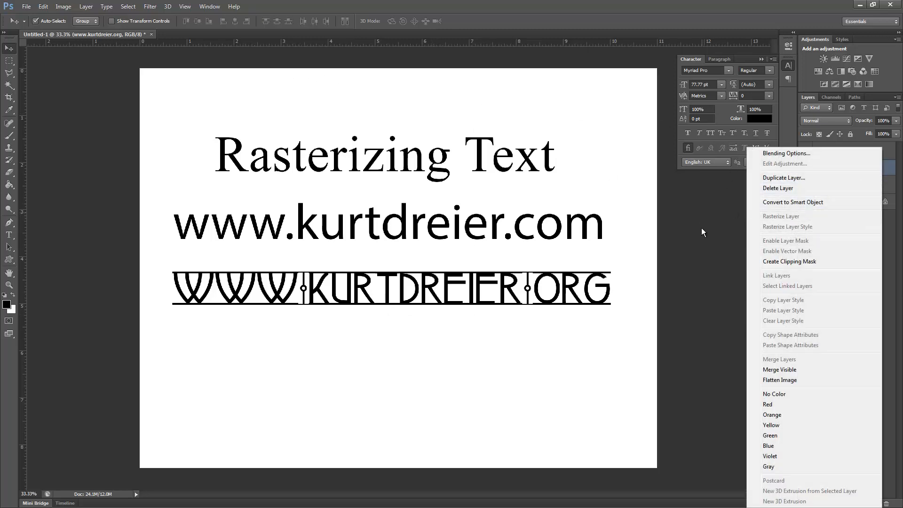
click(714, 221)
click(107, 7)
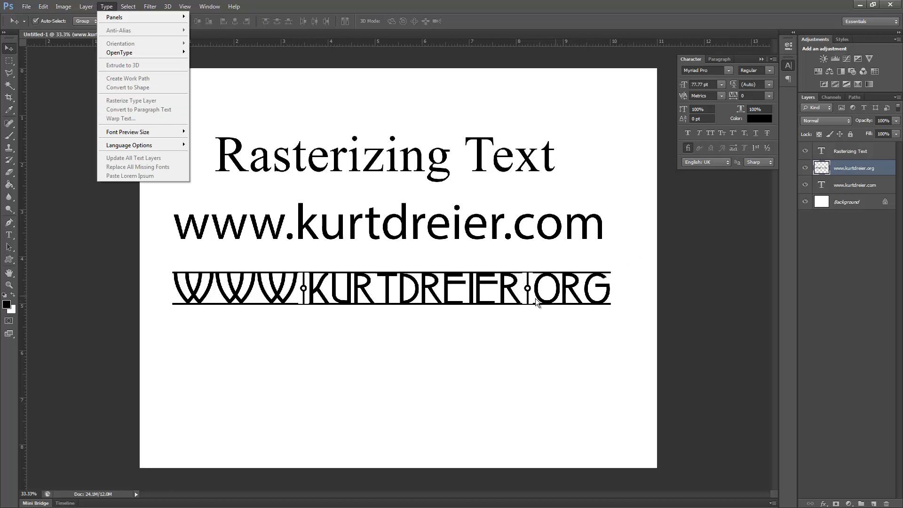
click(620, 246)
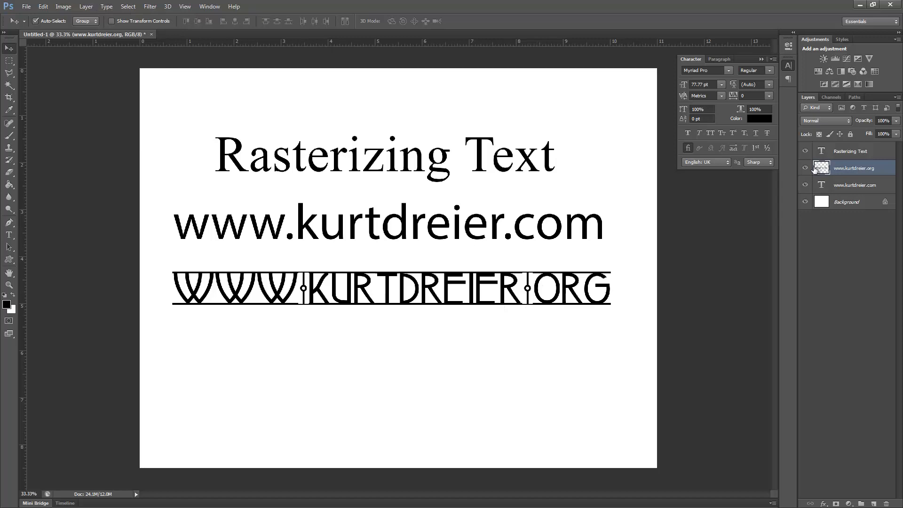
Step: Scale the rasterized web address down to about 76% with Free Transform
key(ctrl+t)
drag(611, 306, 553, 306)
Step: Examine the edge quality of the scaled rasterized lettering at up to 600% and compare it with the plain web address above
key(ctrl+plus)
key(ctrl+plus)
key(ctrl+plus)
key(ctrl+plus)
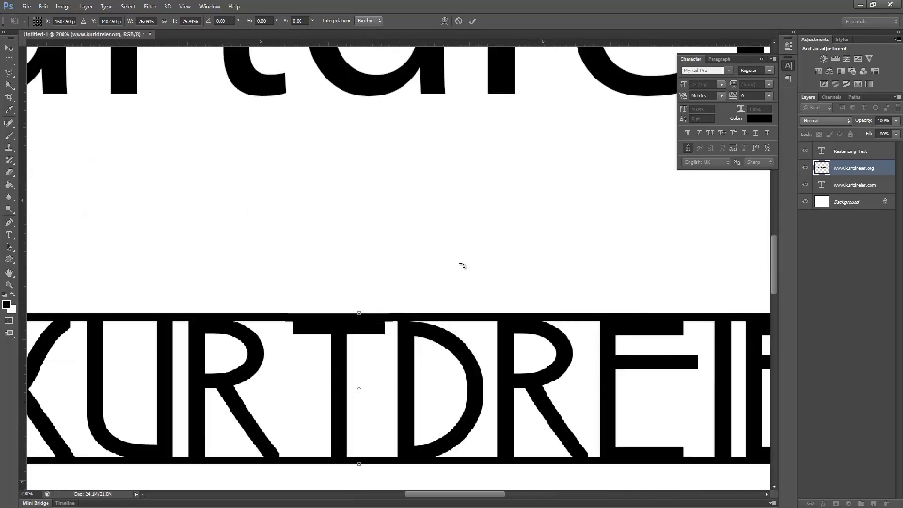
drag(476, 272, 414, 211)
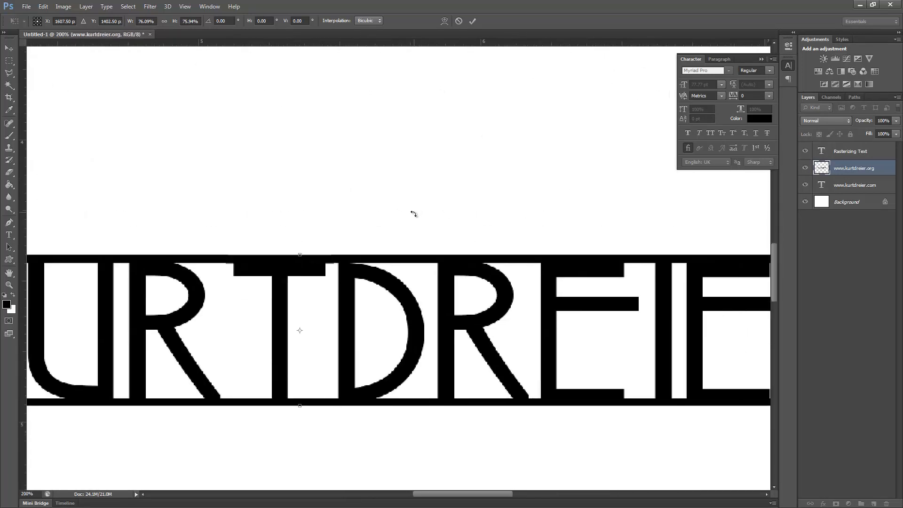
key(ctrl+plus)
key(ctrl+plus)
key(ctrl+plus)
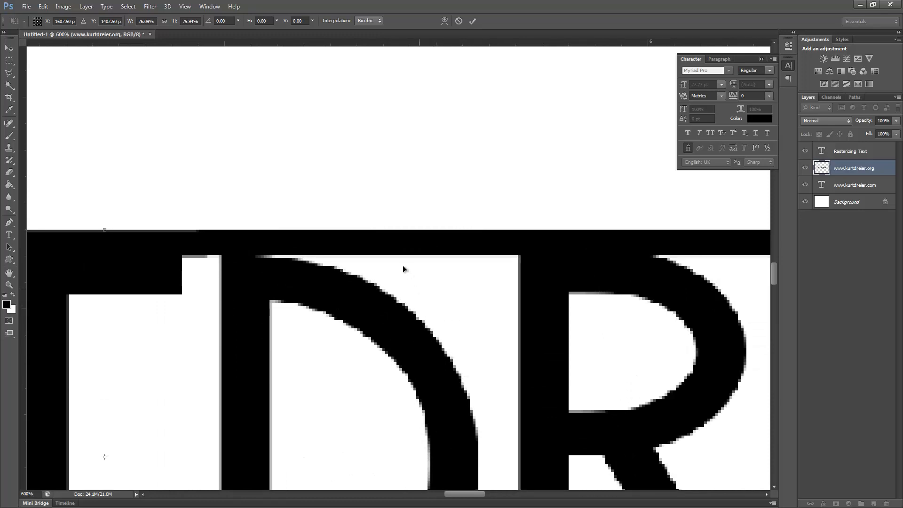
drag(413, 146, 446, 376)
drag(429, 183, 433, 338)
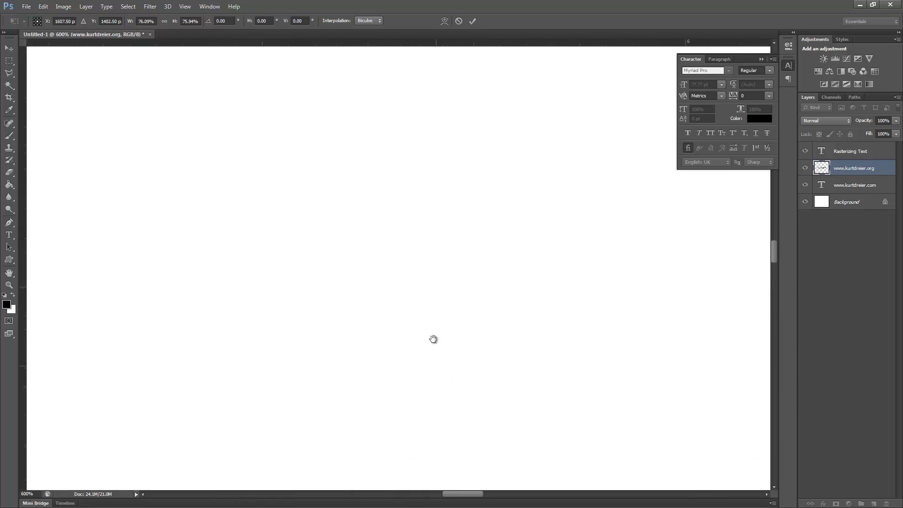
drag(424, 208, 426, 417)
drag(446, 322, 429, 231)
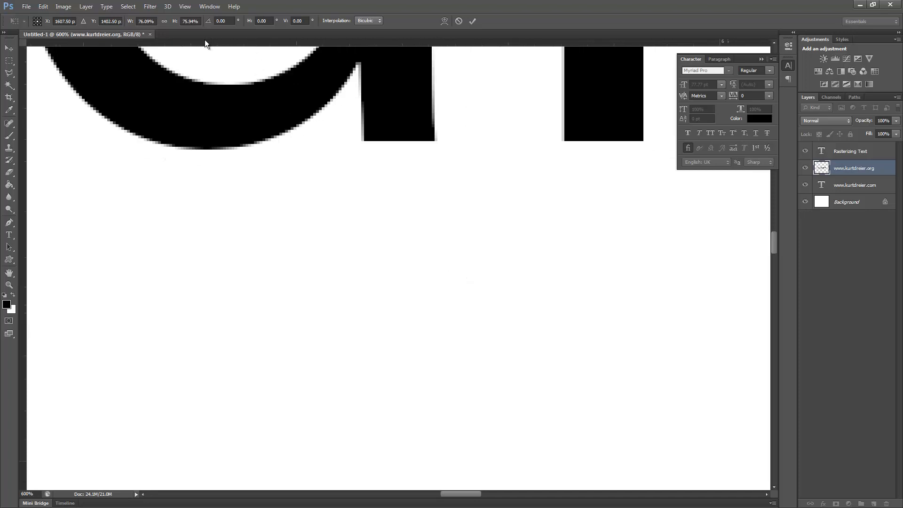
key(ctrl+minus)
key(ctrl+minus)
key(ctrl+minus)
key(ctrl+minus)
key(ctrl+minus)
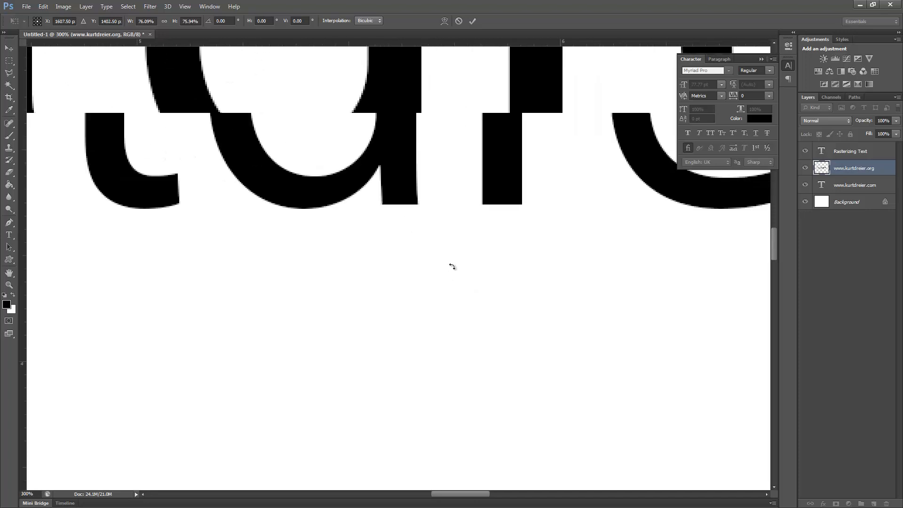
key(ctrl+minus)
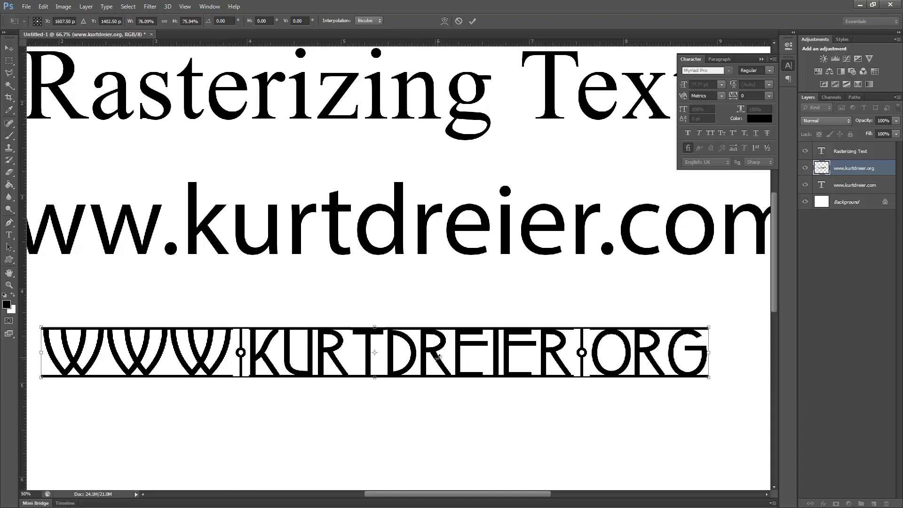
key(ctrl+minus)
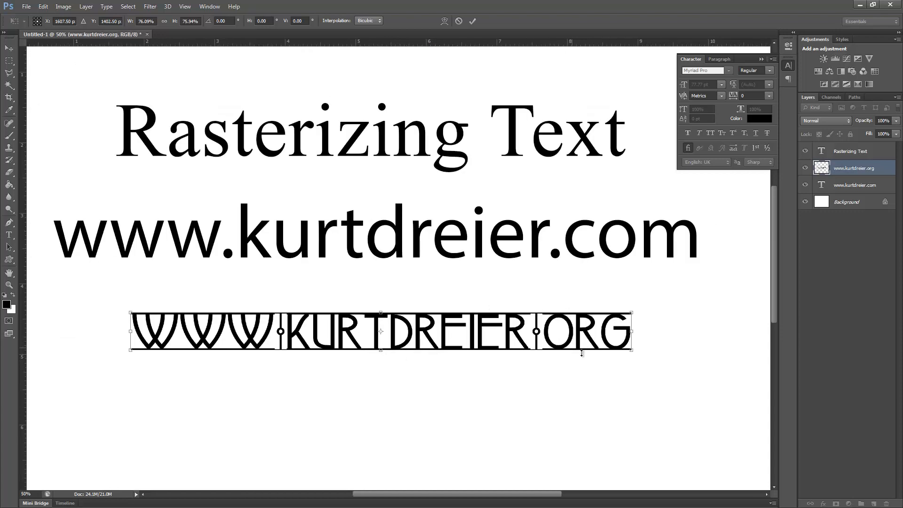